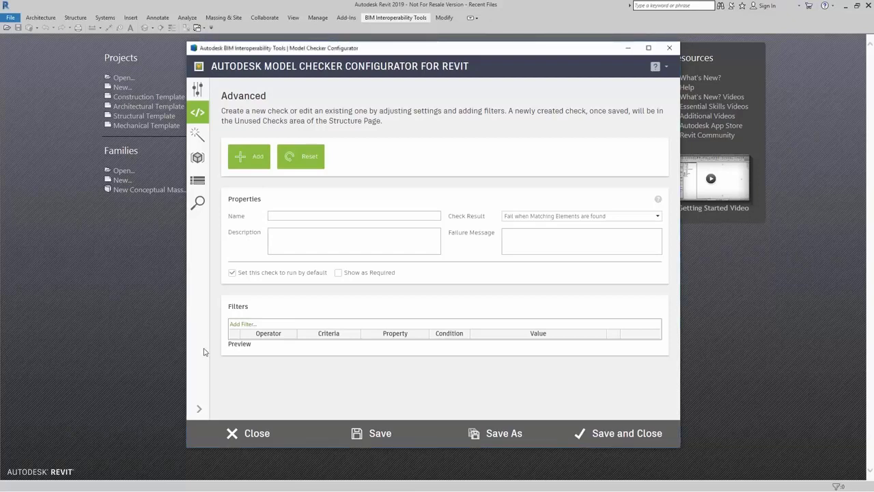
Step: Show the general settings of the unsaved 'Model Checker Test' checkset
{"action": "left_click", "coordinate": [204, 96]}
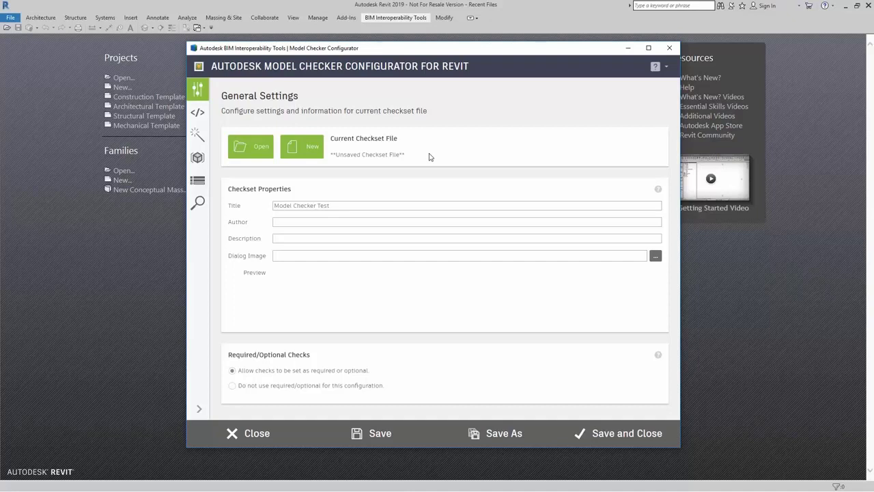
Step: Open the recent 'Element Checks Organized by Family Category' checkset without saving current changes
{"action": "left_click", "coordinate": [250, 146]}
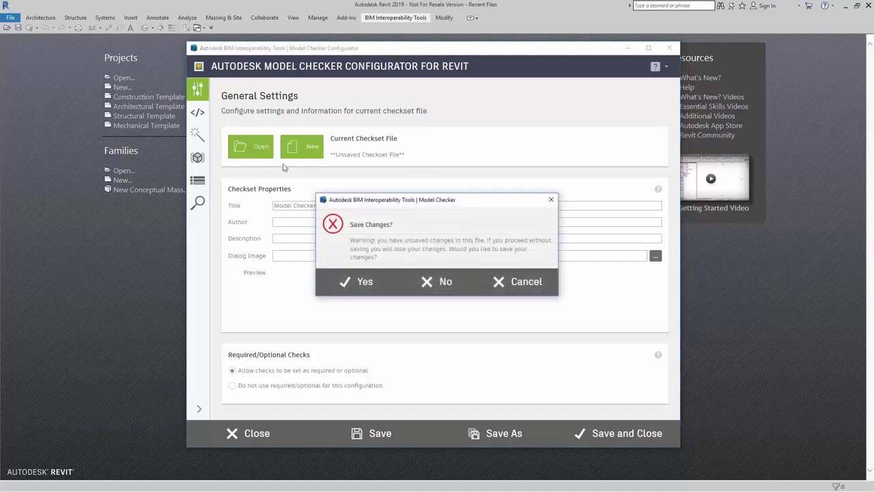
{"action": "left_click", "coordinate": [430, 291]}
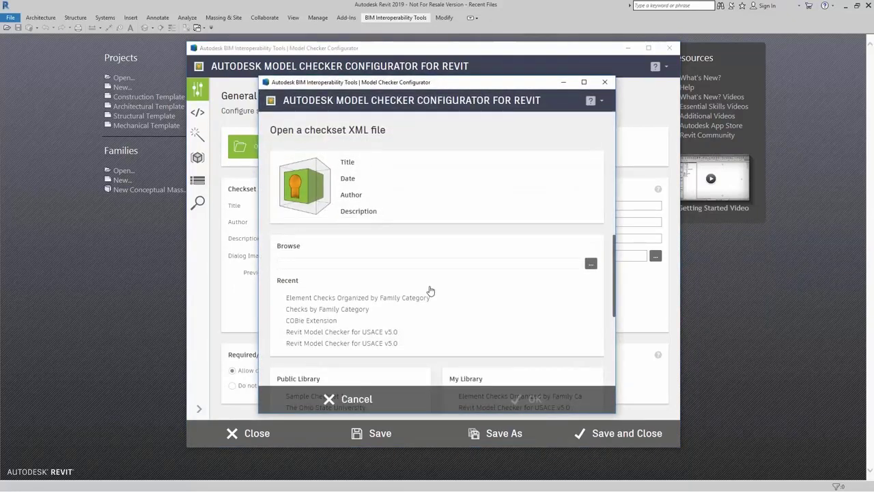
{"action": "left_click", "coordinate": [348, 299]}
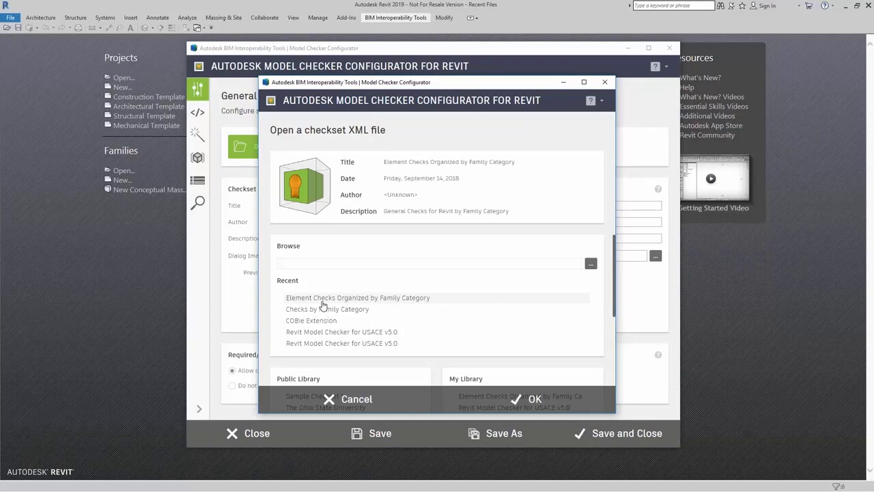
{"action": "left_click", "coordinate": [529, 402]}
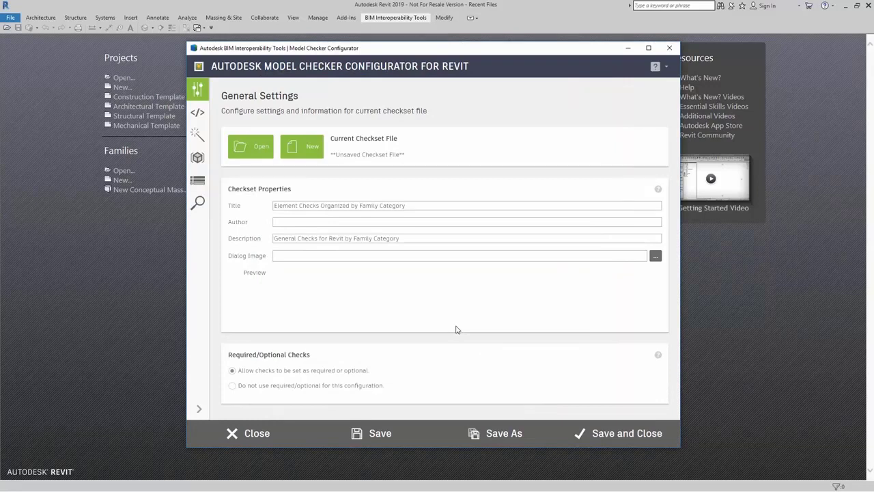
Step: Show the checkset structure with Doors expanded down to the Exterior Doors checks
{"action": "left_click", "coordinate": [202, 183]}
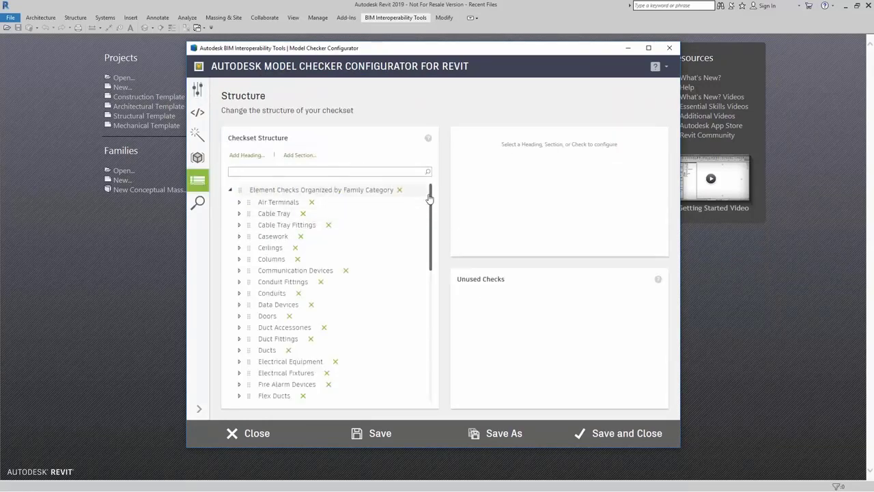
{"action": "mouse_move", "coordinate": [431, 197]}
{"action": "left_mouse_down"}
{"action": "mouse_move", "coordinate": [435, 331]}
{"action": "mouse_move", "coordinate": [431, 194]}
{"action": "left_mouse_up"}
{"action": "left_click", "coordinate": [239, 318]}
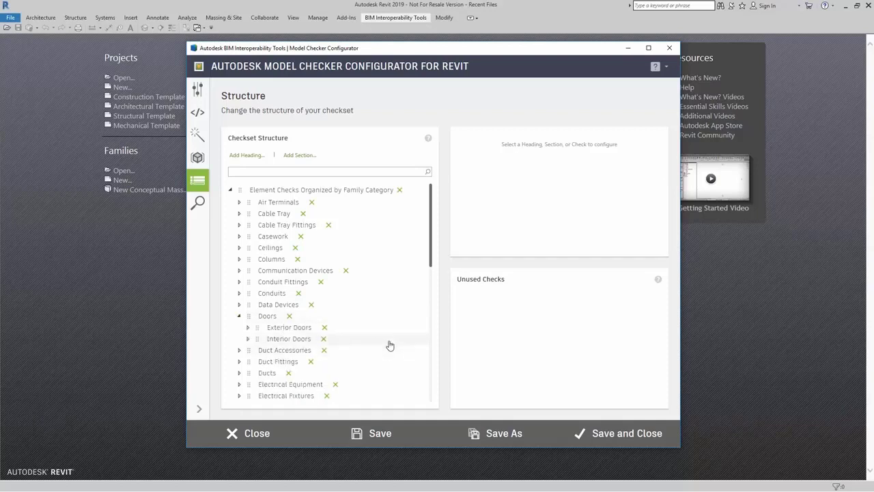
{"action": "scroll", "coordinate": [389, 344], "scroll_direction": "down", "scroll_amount": 1}
{"action": "scroll", "coordinate": [390, 345], "scroll_direction": "down", "scroll_amount": 1}
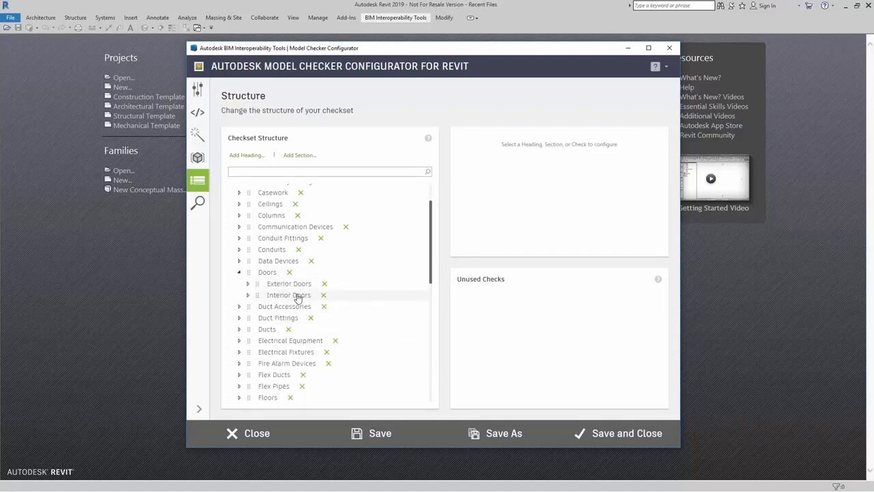
{"action": "left_click", "coordinate": [248, 283]}
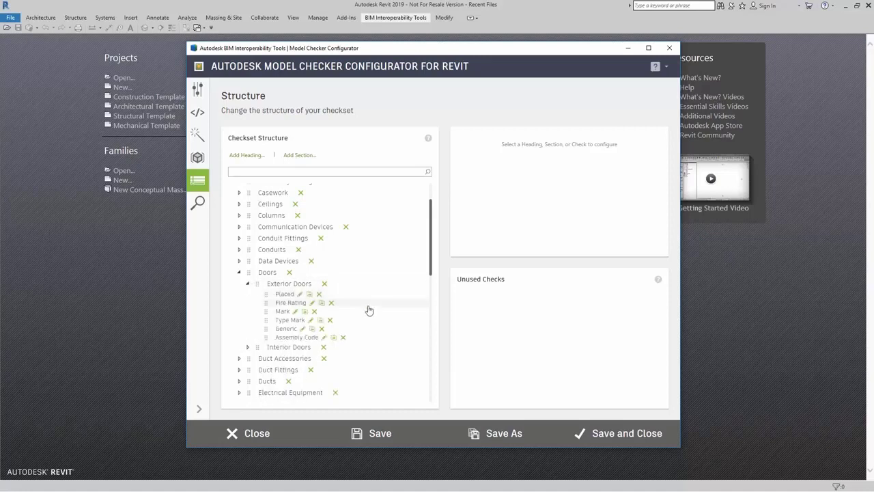
{"action": "scroll", "coordinate": [366, 306], "scroll_direction": "down", "scroll_amount": 1}
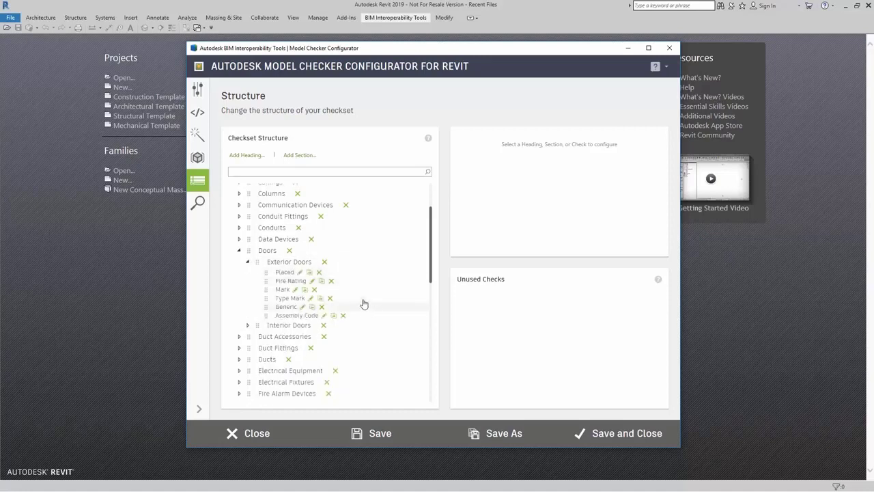
Step: Preview the Fire Rating, Mark, Type Mark, Generic and Assembly Code checks of Exterior Doors
{"action": "left_click", "coordinate": [286, 281]}
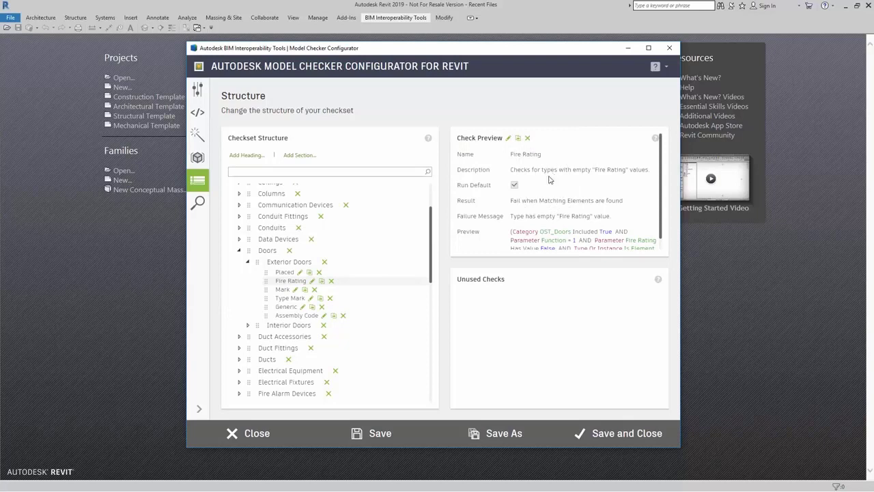
{"action": "left_click", "coordinate": [285, 292]}
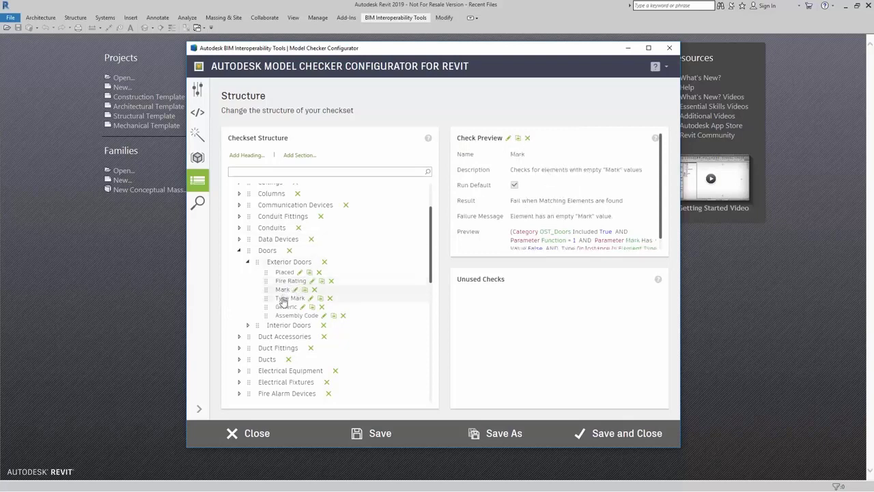
{"action": "left_click", "coordinate": [282, 298]}
{"action": "left_click", "coordinate": [284, 309]}
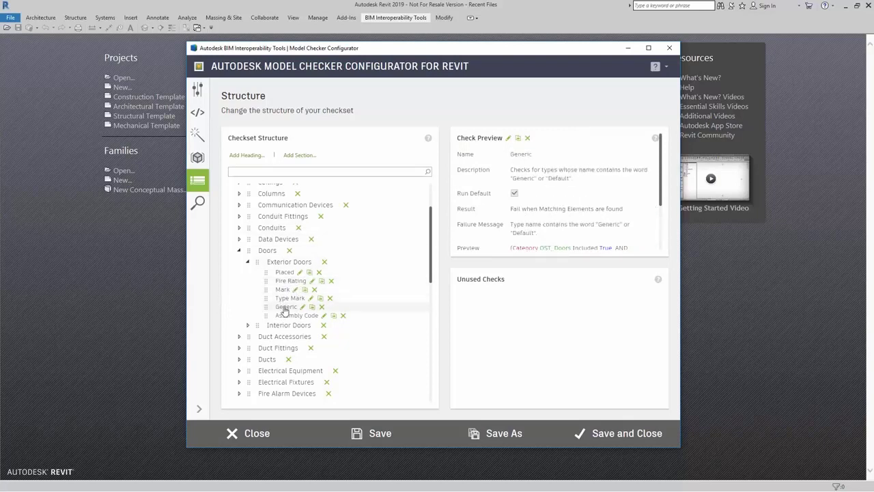
{"action": "left_click", "coordinate": [542, 185]}
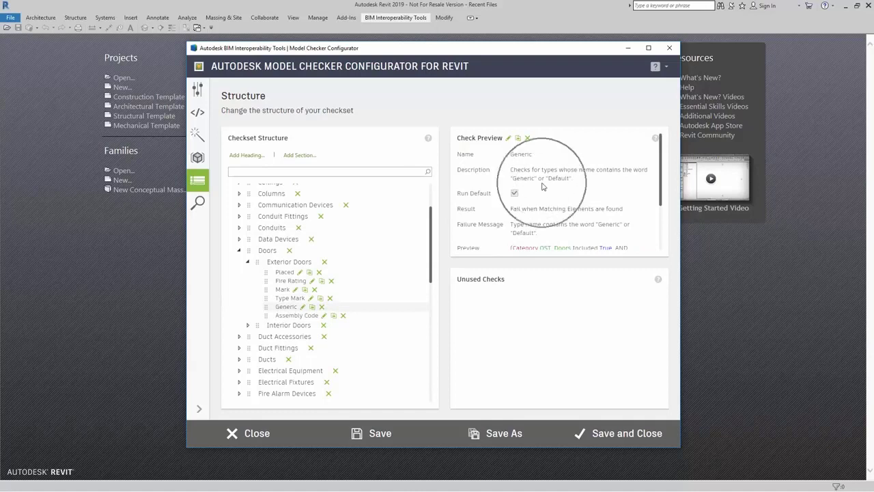
{"action": "left_click", "coordinate": [318, 315]}
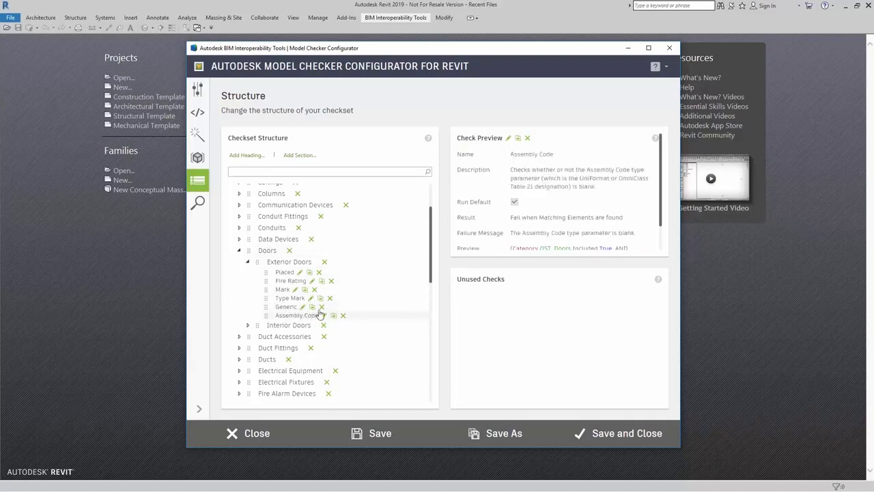
{"action": "left_click", "coordinate": [595, 186]}
{"action": "left_click", "coordinate": [596, 187]}
{"action": "left_click", "coordinate": [595, 187]}
Step: Collapse Doors and delete the Air Terminals, Cable Tray and Cable Tray Fittings sections
{"action": "left_click", "coordinate": [249, 263]}
{"action": "left_click", "coordinate": [239, 249]}
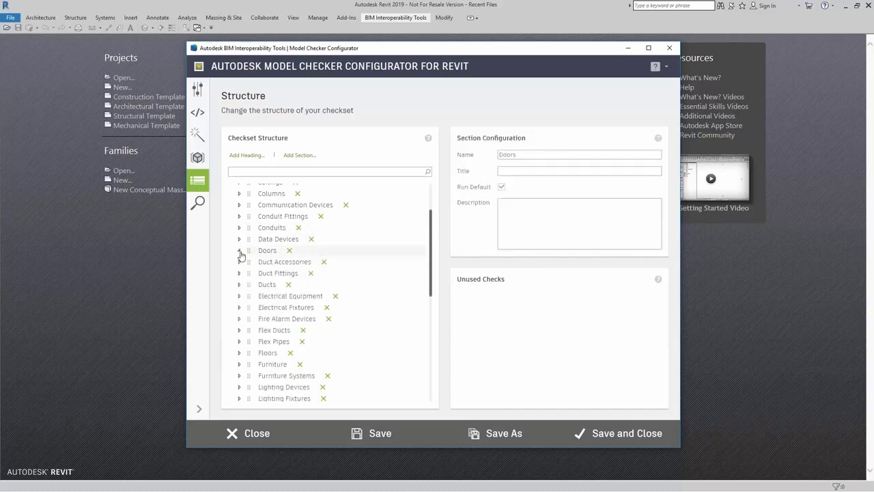
{"action": "left_click_drag", "start_coordinate": [431, 236], "coordinate": [431, 194]}
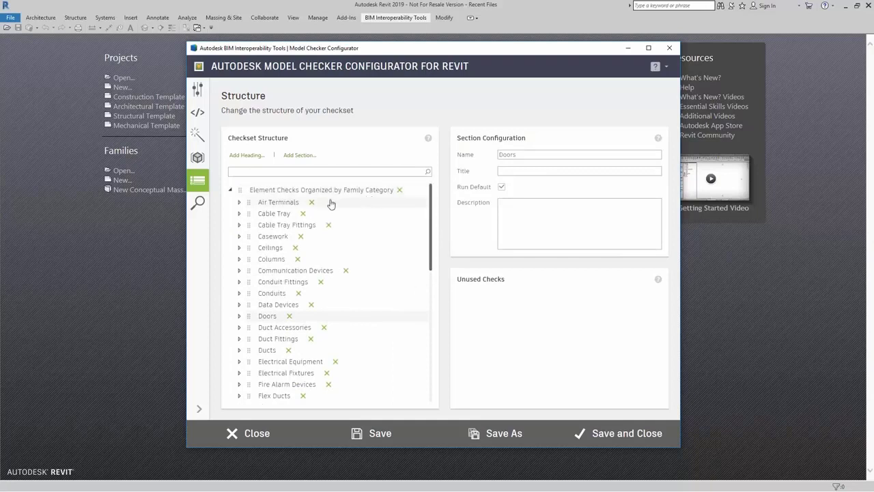
{"action": "left_click", "coordinate": [311, 202]}
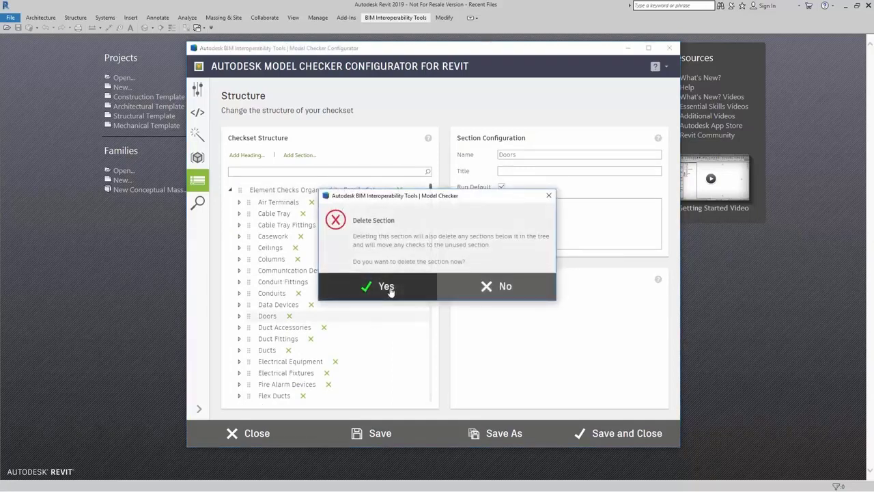
{"action": "left_click", "coordinate": [390, 289]}
{"action": "left_click", "coordinate": [304, 202]}
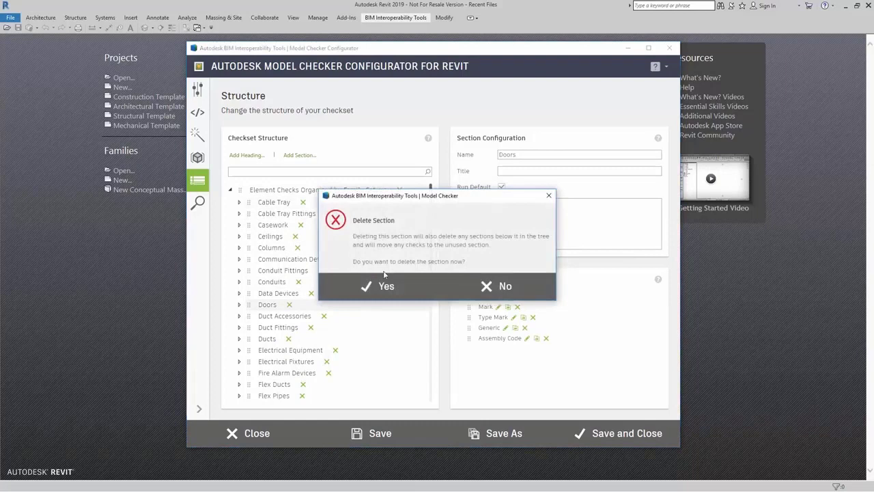
{"action": "left_click", "coordinate": [384, 285]}
{"action": "left_click", "coordinate": [329, 202]}
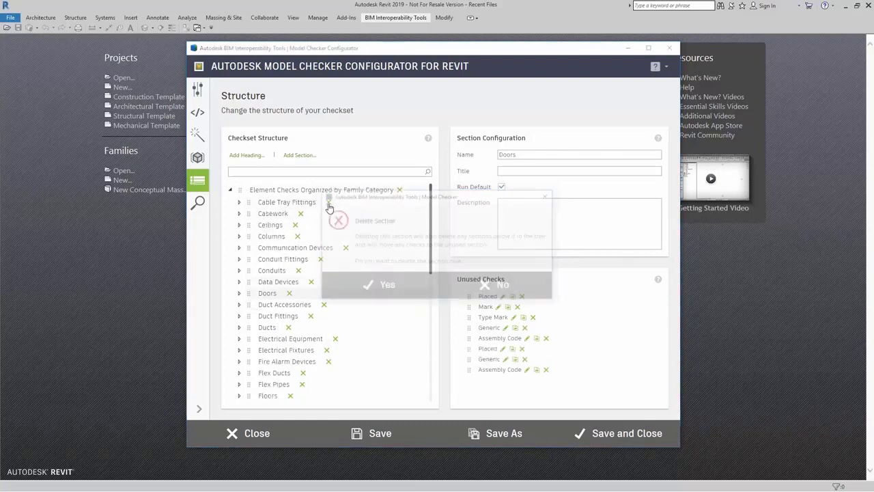
{"action": "left_click", "coordinate": [367, 289]}
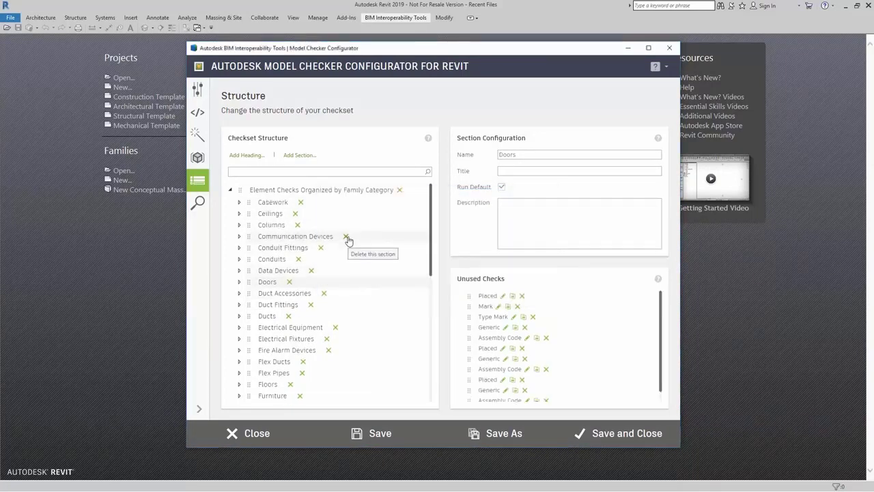
Step: Delete the Communication Devices, Conduit Fittings, Conduits and Data Devices sections
{"action": "left_click", "coordinate": [346, 236]}
{"action": "left_click", "coordinate": [372, 284]}
{"action": "left_click", "coordinate": [321, 237]}
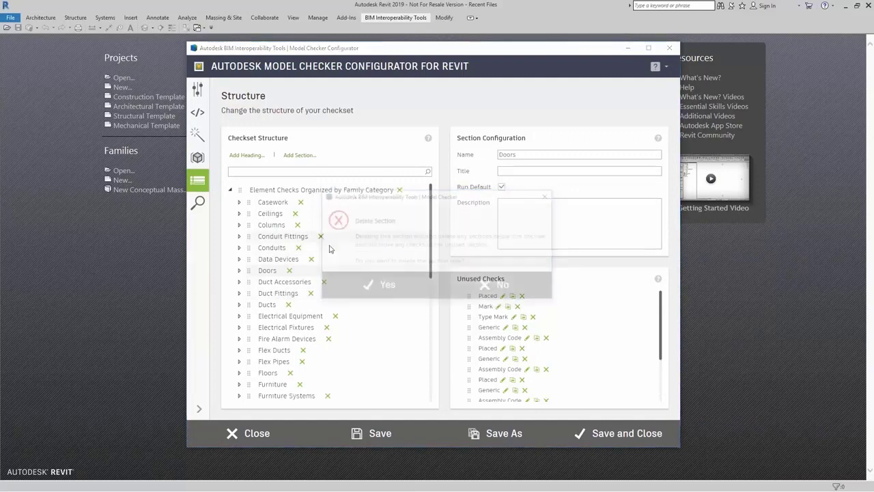
{"action": "left_click", "coordinate": [372, 284]}
{"action": "left_click", "coordinate": [298, 236]}
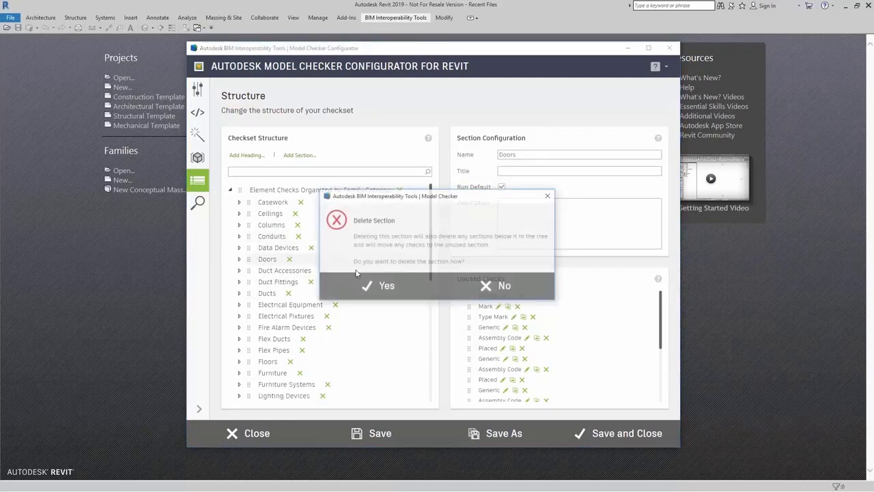
{"action": "left_click", "coordinate": [357, 276]}
{"action": "left_click", "coordinate": [311, 236]}
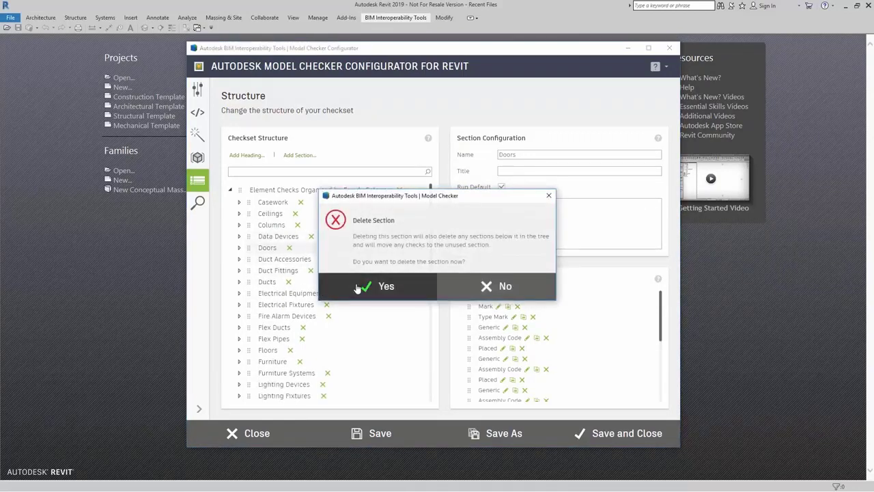
{"action": "left_click", "coordinate": [357, 288]}
Step: Delete the Duct Accessories, Duct Fittings and Ducts sections
{"action": "left_click", "coordinate": [316, 247]}
{"action": "left_click", "coordinate": [359, 287]}
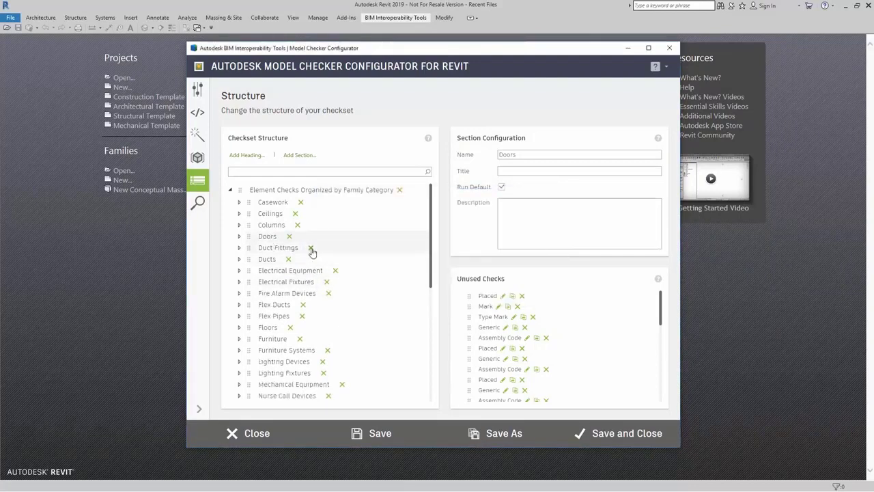
{"action": "left_click", "coordinate": [311, 248]}
{"action": "left_click", "coordinate": [361, 287]}
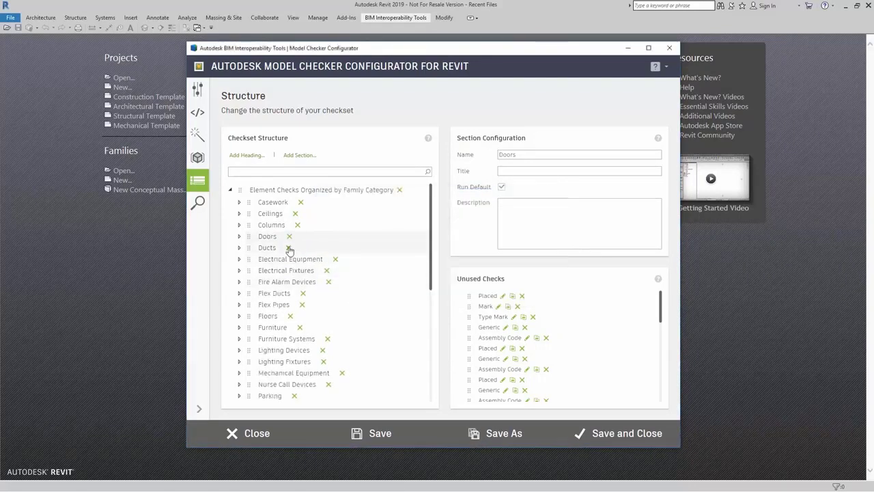
{"action": "left_click", "coordinate": [289, 248]}
{"action": "left_click", "coordinate": [387, 288]}
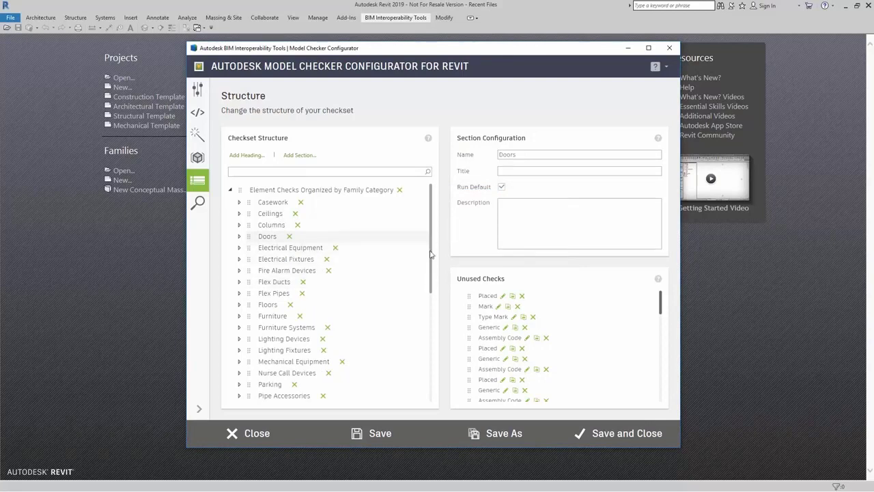
{"action": "mouse_move", "coordinate": [662, 303]}
{"action": "left_mouse_down"}
{"action": "mouse_move", "coordinate": [663, 374]}
{"action": "mouse_move", "coordinate": [658, 294]}
{"action": "mouse_move", "coordinate": [659, 380]}
{"action": "mouse_move", "coordinate": [661, 298]}
{"action": "left_mouse_up"}
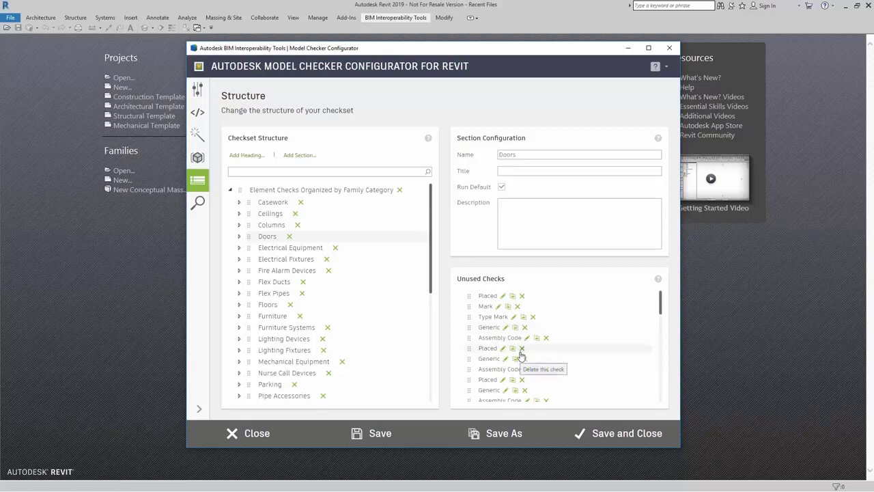
{"action": "mouse_move", "coordinate": [430, 208]}
{"action": "left_mouse_down"}
{"action": "mouse_move", "coordinate": [431, 316]}
{"action": "mouse_move", "coordinate": [432, 197]}
{"action": "left_mouse_up"}
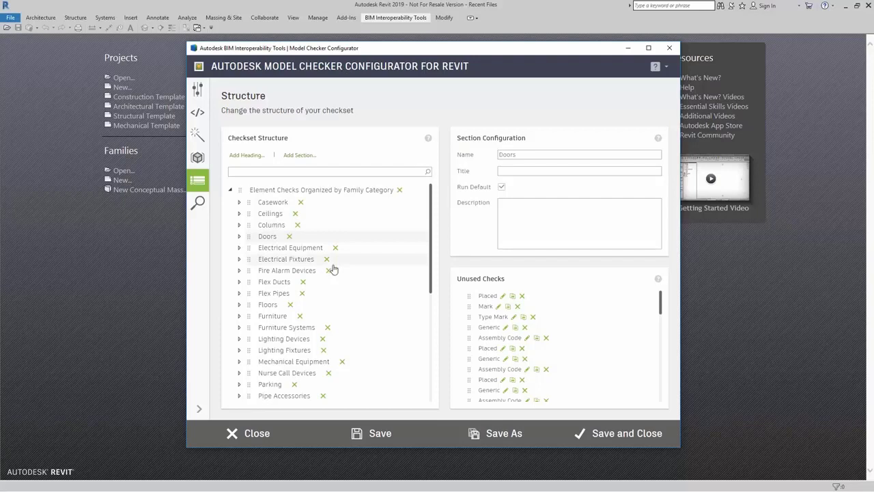
Step: Prefix the checkset title with 'Architectural' in General Settings and begin editing the description
{"action": "left_click", "coordinate": [197, 89]}
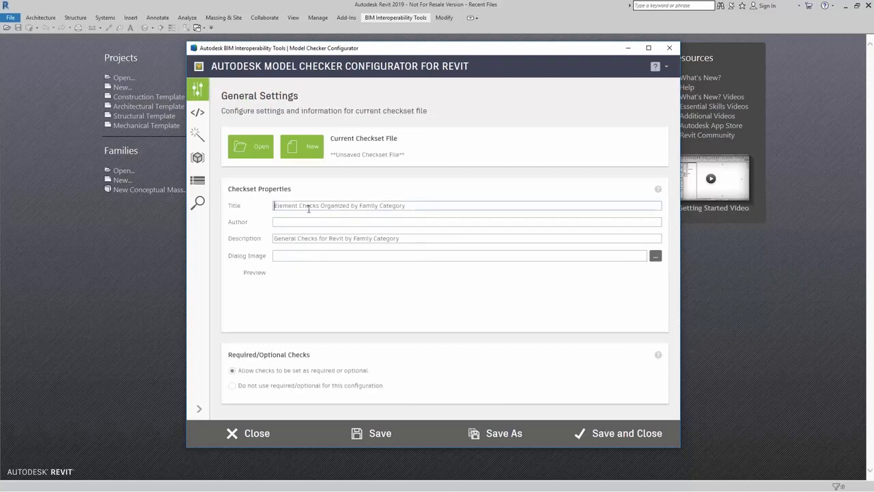
{"action": "type", "text": "Architec"}
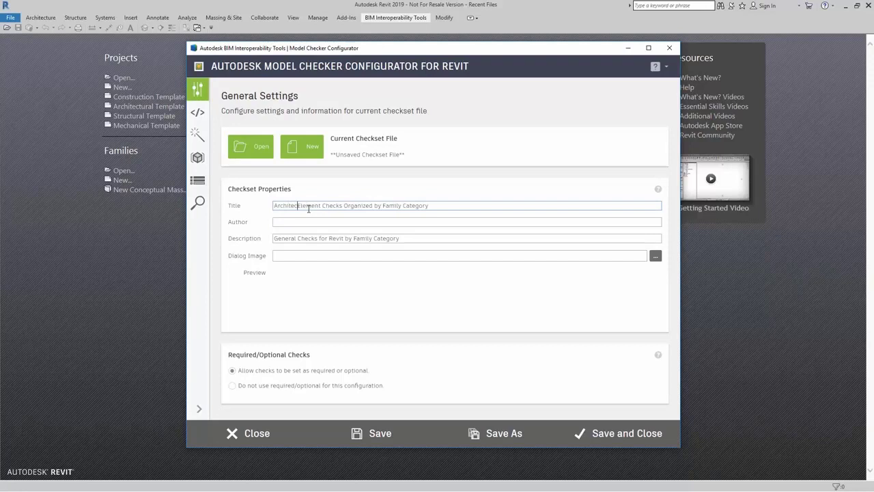
{"action": "type", "text": "tural"}
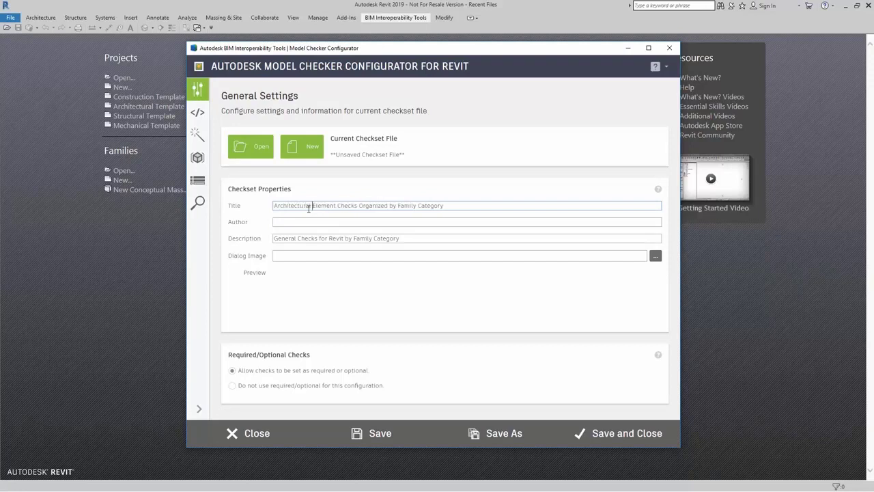
{"action": "left_click", "coordinate": [452, 240]}
{"action": "type", "text": "for Architectural Elements"}
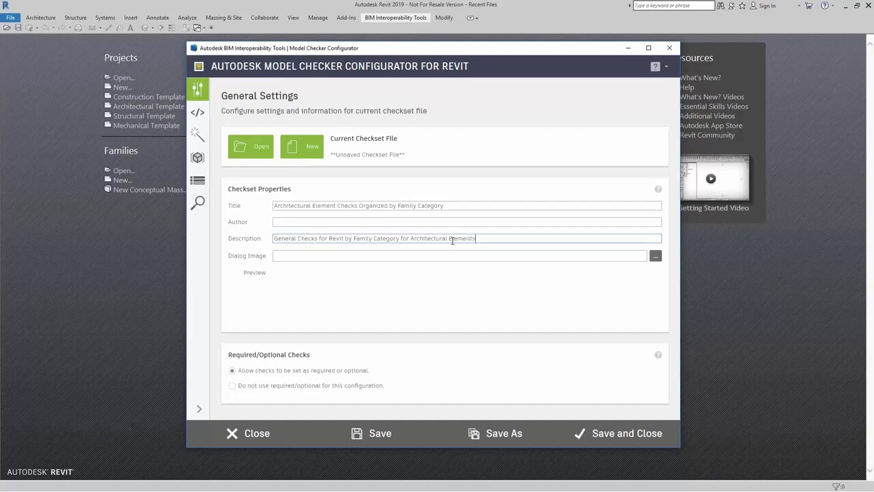
Step: Save the checkset as an .xml file in Model Checker Templates, then show its structure
{"action": "left_click", "coordinate": [511, 434]}
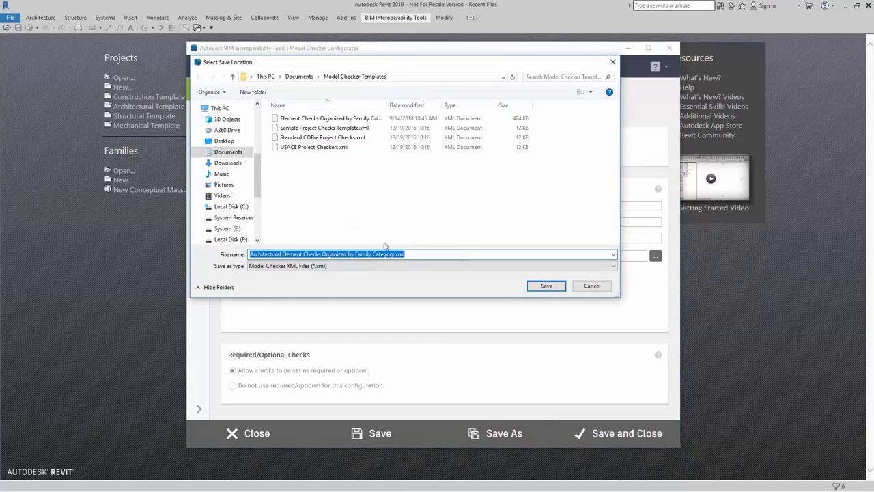
{"action": "left_click", "coordinate": [546, 286]}
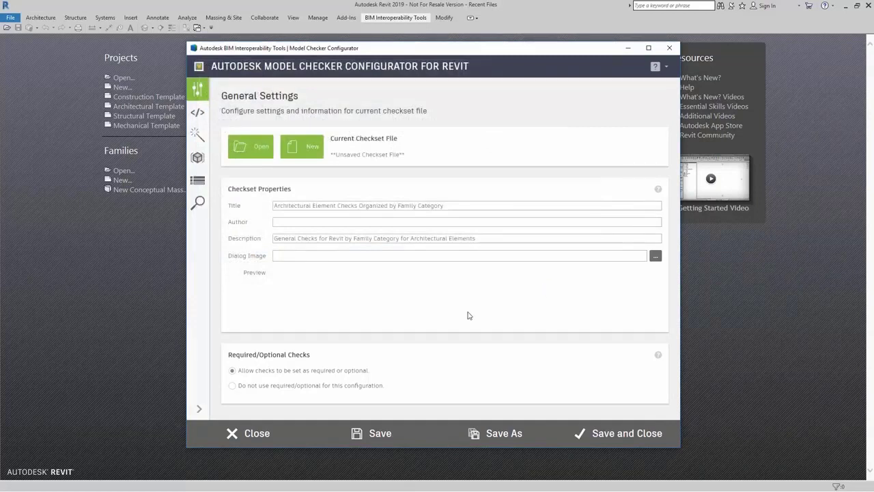
{"action": "left_click", "coordinate": [198, 180]}
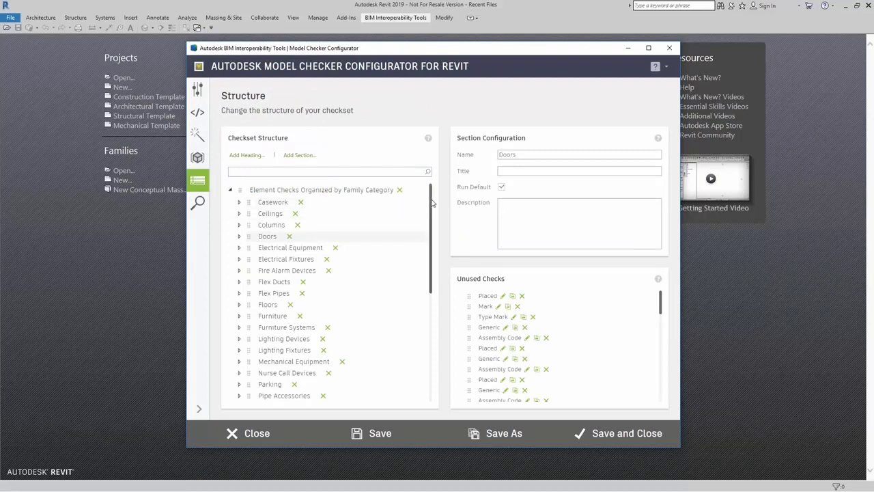
{"action": "left_click_drag", "start_coordinate": [432, 203], "coordinate": [432, 199]}
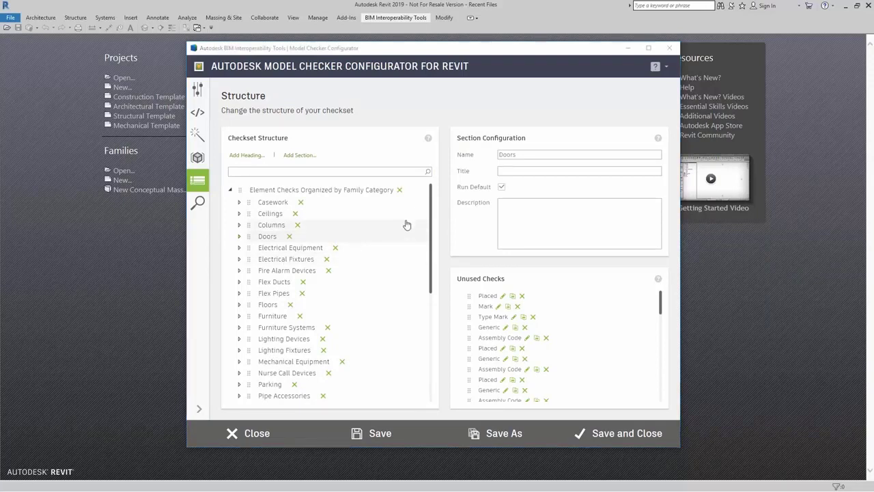
{"action": "left_click_drag", "start_coordinate": [431, 212], "coordinate": [434, 208]}
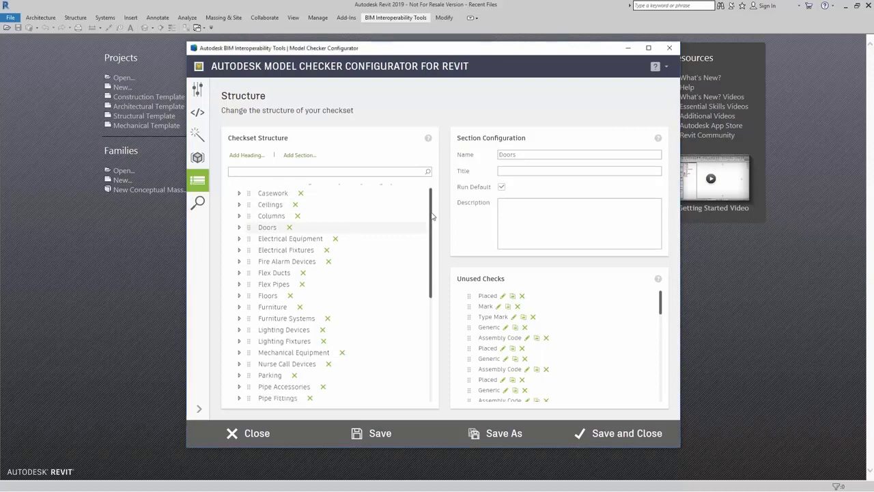
{"action": "left_click", "coordinate": [303, 160]}
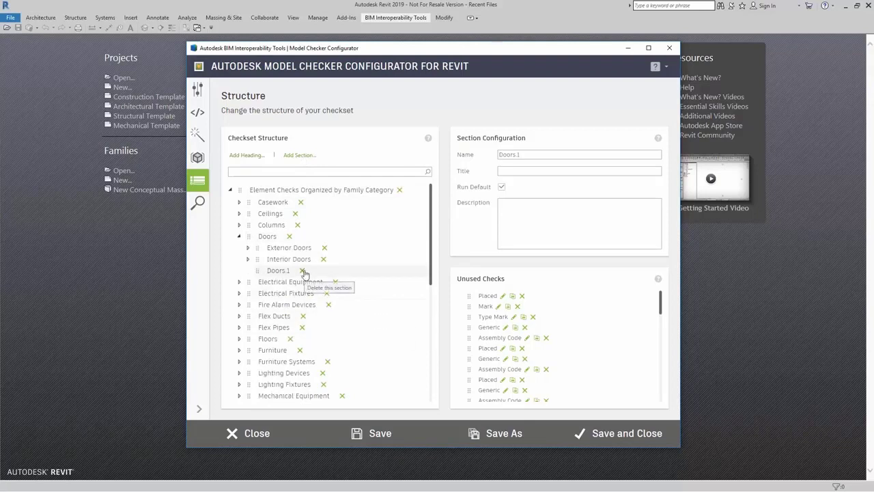
{"action": "left_click", "coordinate": [303, 271]}
{"action": "left_click", "coordinate": [386, 290]}
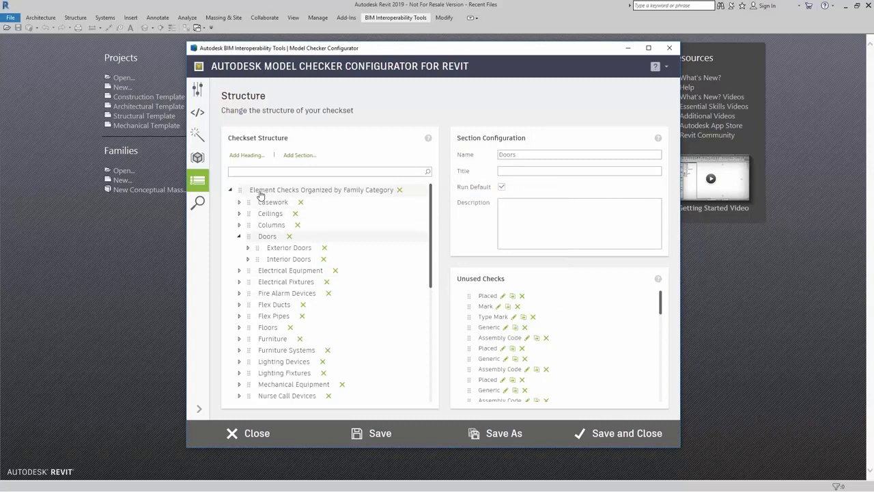
{"action": "left_click", "coordinate": [285, 192]}
{"action": "left_click", "coordinate": [239, 236]}
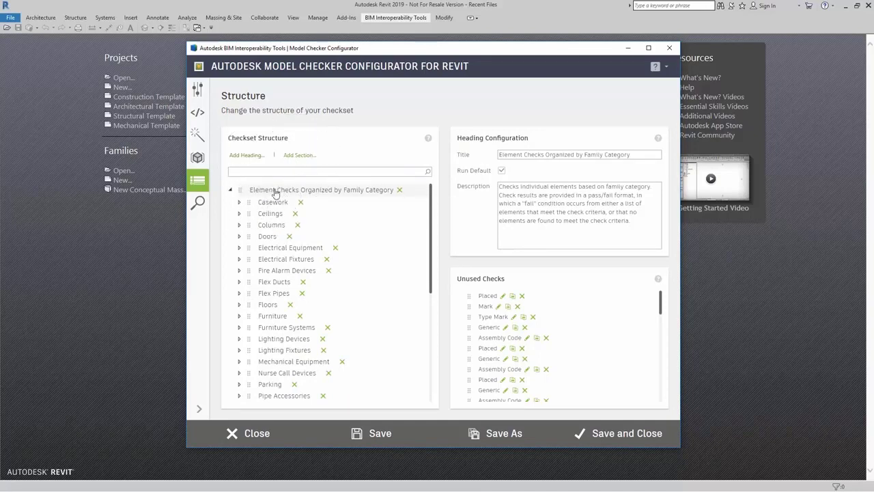
Step: Append a new section and rename it from 'Section 1' to 'Architectural Checks'
{"action": "left_click", "coordinate": [298, 157]}
{"action": "scroll", "coordinate": [328, 332], "scroll_direction": "down", "scroll_amount": 3}
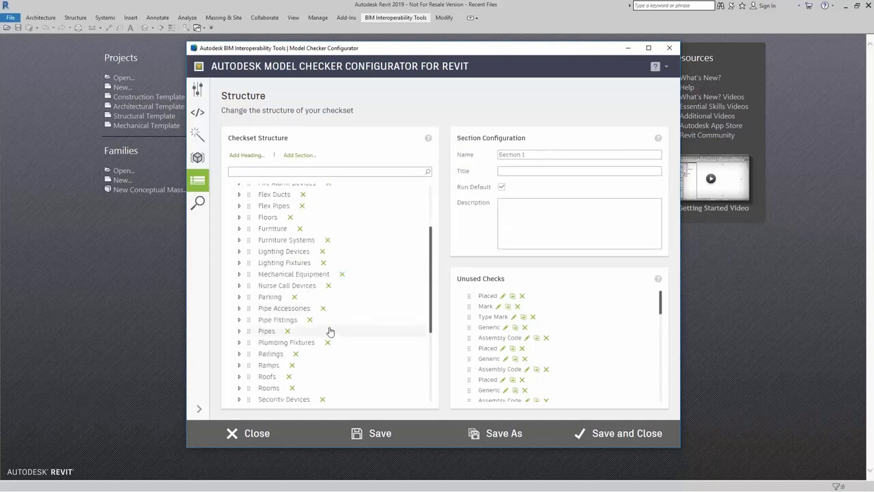
{"action": "scroll", "coordinate": [329, 330], "scroll_direction": "down", "scroll_amount": 3}
{"action": "left_click_drag", "start_coordinate": [538, 151], "coordinate": [468, 156]}
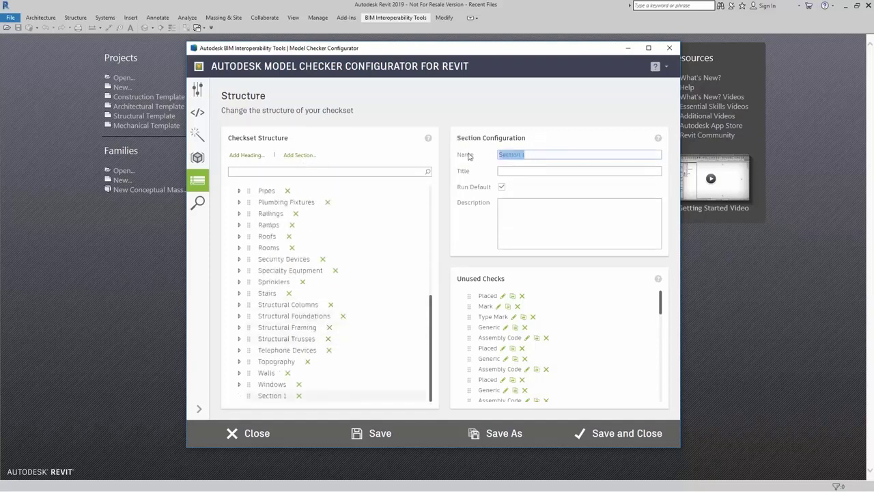
{"action": "type", "text": "Architec"}
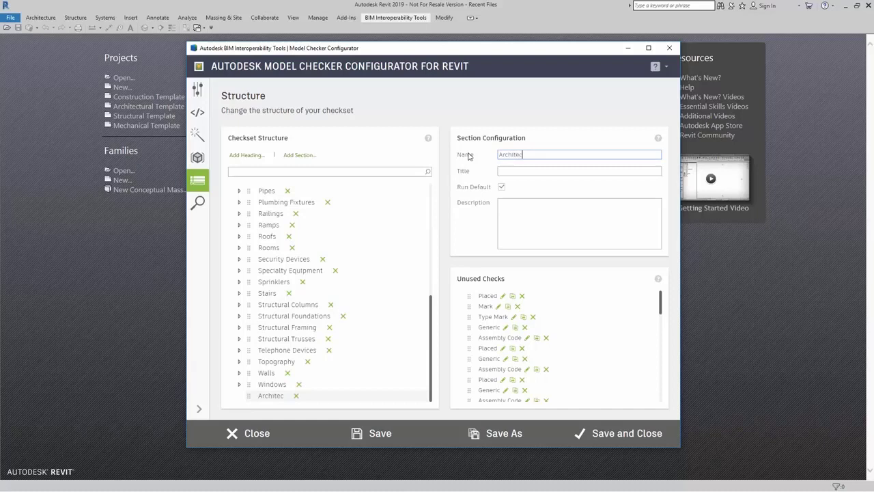
{"action": "type", "text": "tural Framing"}
{"action": "left_click", "coordinate": [396, 327]}
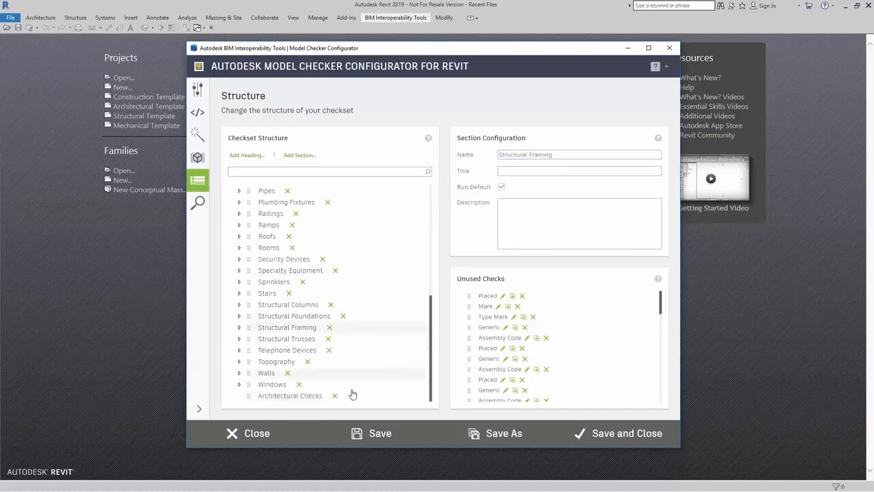
{"action": "left_click", "coordinate": [262, 384]}
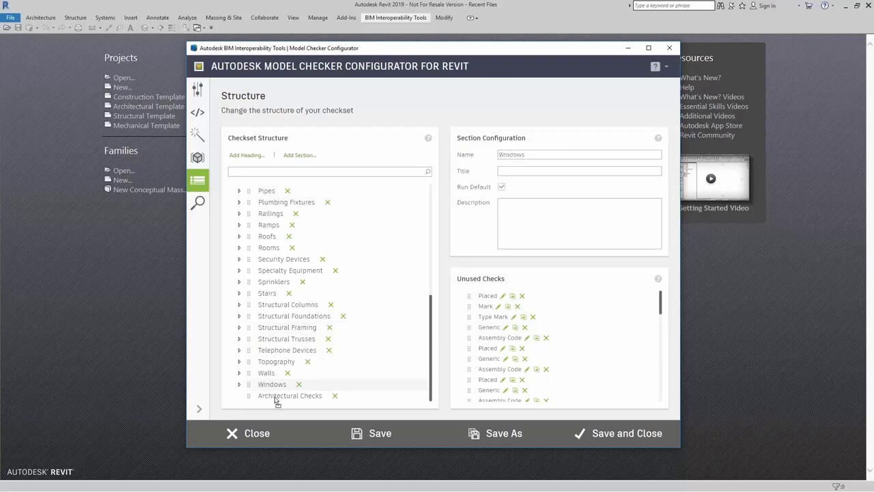
Step: Drag Windows, Stairs, Rooms, Ramps, Railings and Parking into the Architectural Checks section
{"action": "left_click_drag", "start_coordinate": [275, 401], "coordinate": [283, 386]}
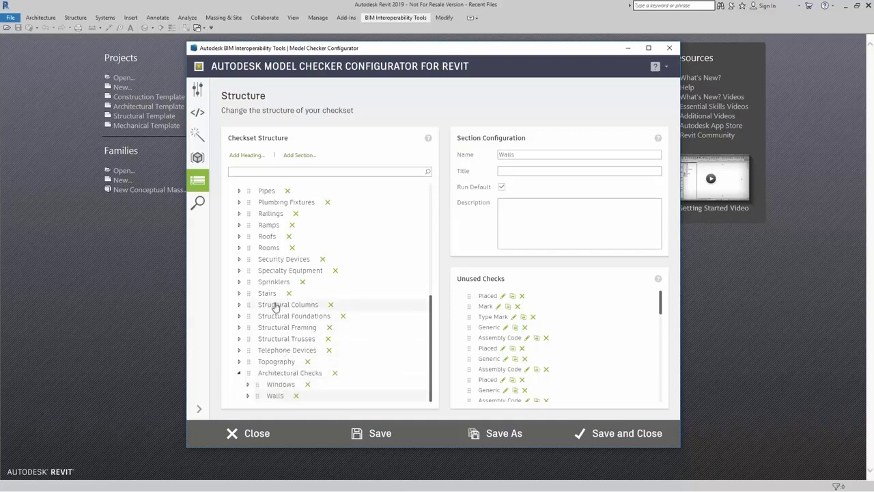
{"action": "left_click_drag", "start_coordinate": [271, 295], "coordinate": [287, 381]}
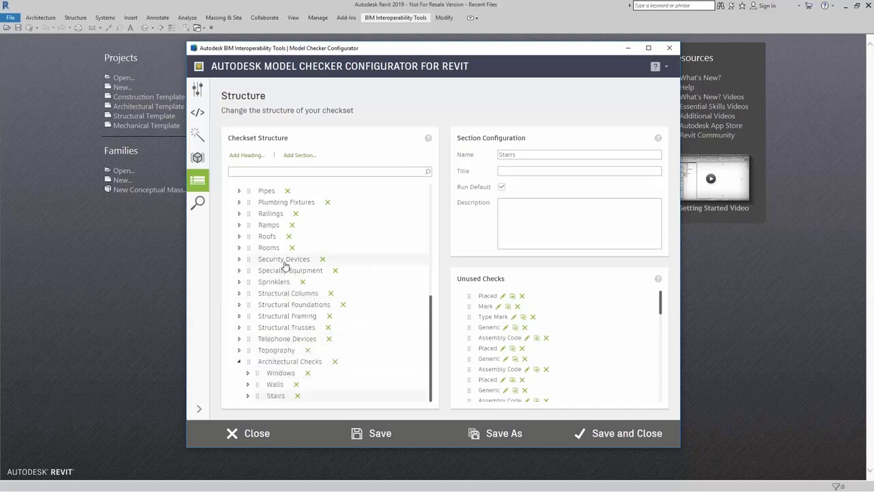
{"action": "left_click_drag", "start_coordinate": [267, 247], "coordinate": [281, 368]}
{"action": "left_click", "coordinate": [269, 225]}
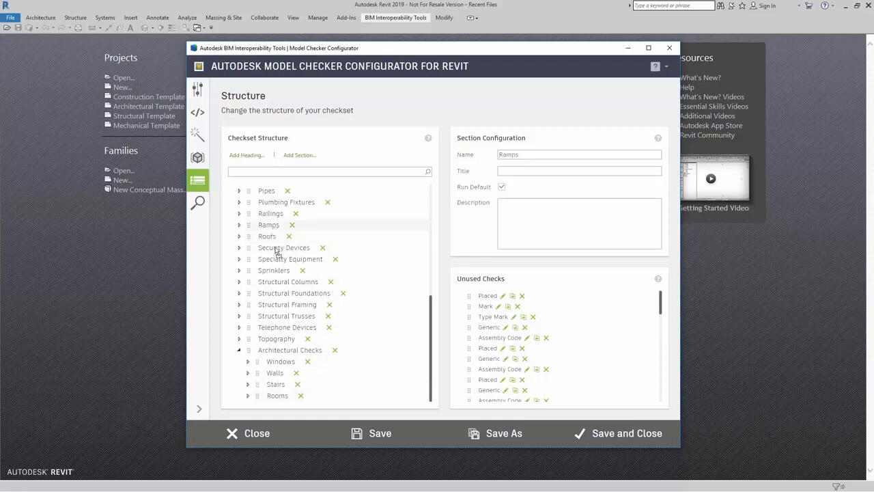
{"action": "left_click_drag", "start_coordinate": [277, 251], "coordinate": [289, 358]}
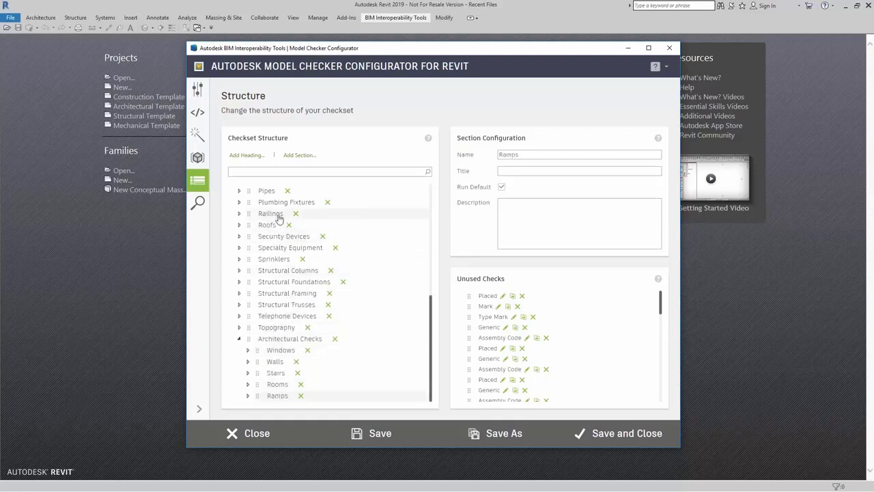
{"action": "left_click_drag", "start_coordinate": [278, 218], "coordinate": [290, 338]}
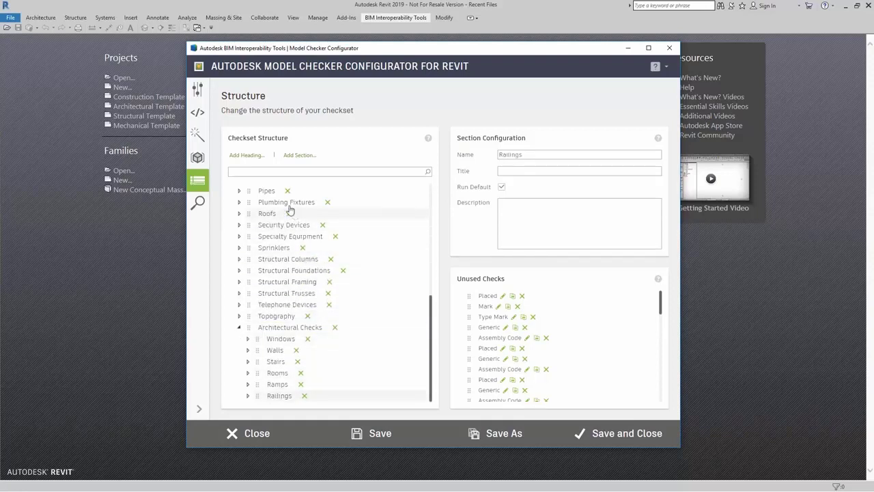
{"action": "scroll", "coordinate": [289, 210], "scroll_direction": "up", "scroll_amount": 2}
{"action": "scroll", "coordinate": [286, 213], "scroll_direction": "up", "scroll_amount": 2}
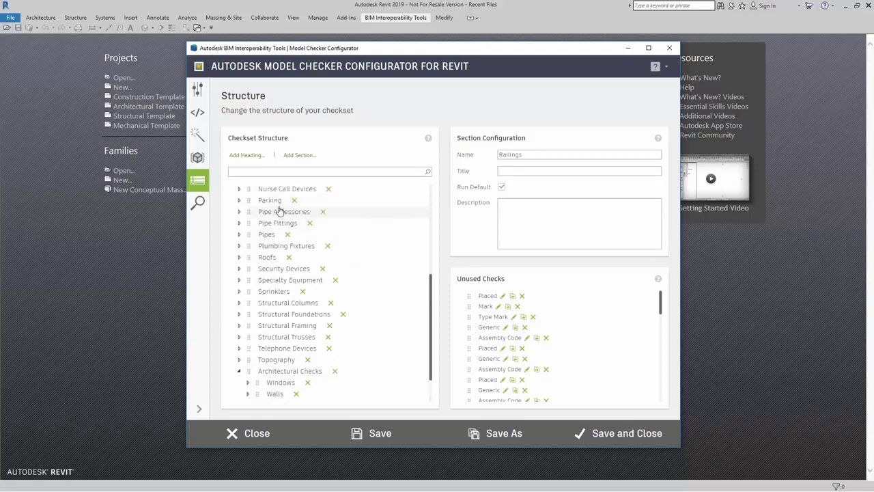
{"action": "left_click_drag", "start_coordinate": [276, 201], "coordinate": [294, 373]}
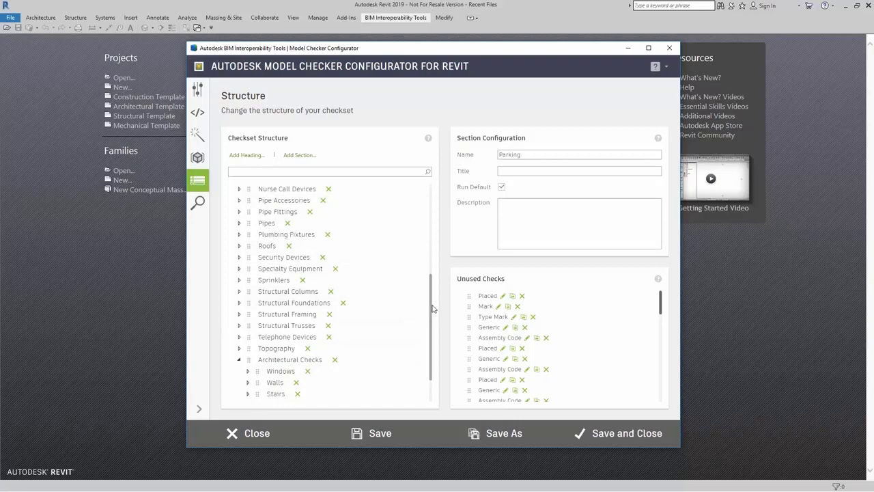
Step: Expand Windows and Walls to verify their contents, then collapse everything back to Architectural Checks
{"action": "scroll", "coordinate": [324, 307], "scroll_direction": "down", "scroll_amount": 3}
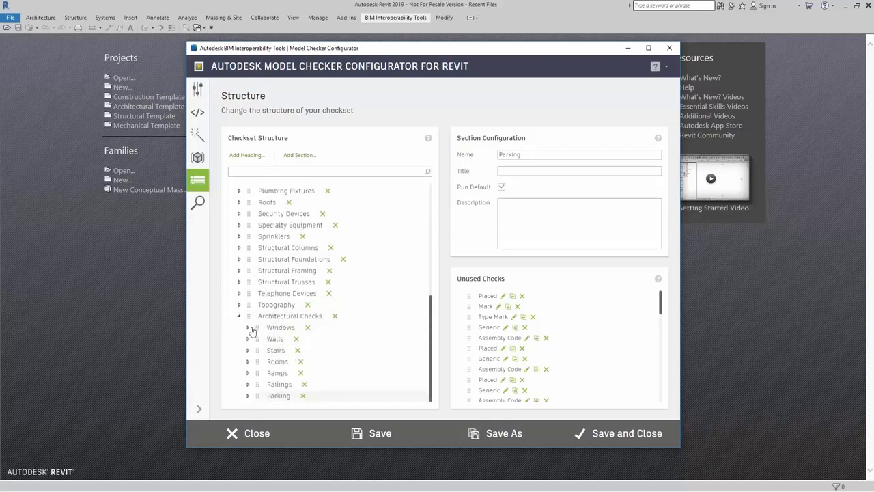
{"action": "left_click", "coordinate": [248, 327]}
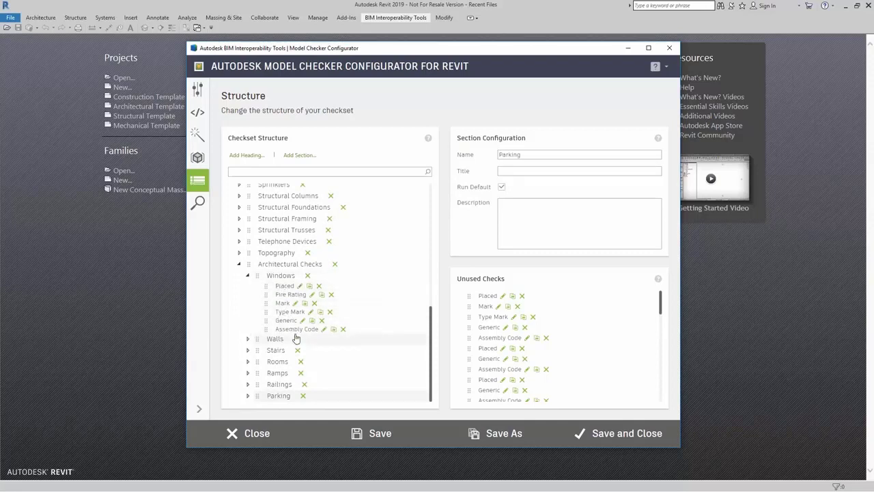
{"action": "left_click", "coordinate": [248, 339]}
{"action": "scroll", "coordinate": [254, 361], "scroll_direction": "down", "scroll_amount": 3}
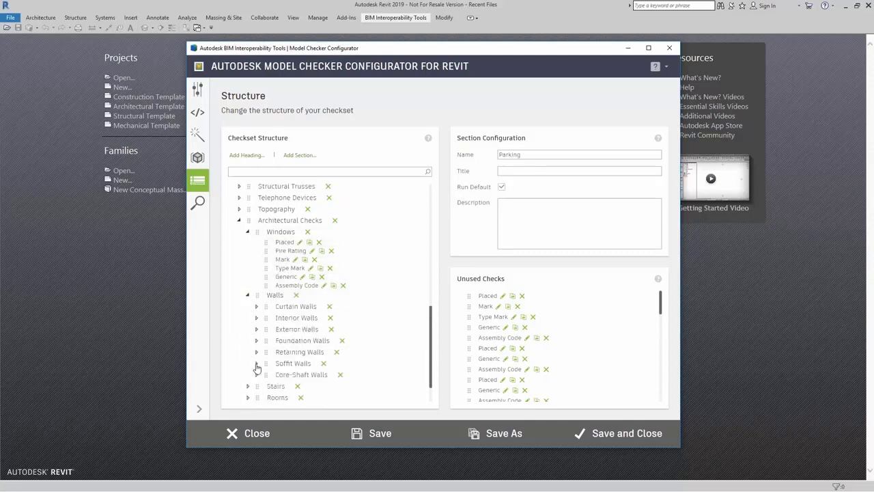
{"action": "scroll", "coordinate": [254, 361], "scroll_direction": "down", "scroll_amount": 3}
{"action": "scroll", "coordinate": [254, 362], "scroll_direction": "up", "scroll_amount": 3}
{"action": "scroll", "coordinate": [251, 364], "scroll_direction": "up", "scroll_amount": 5}
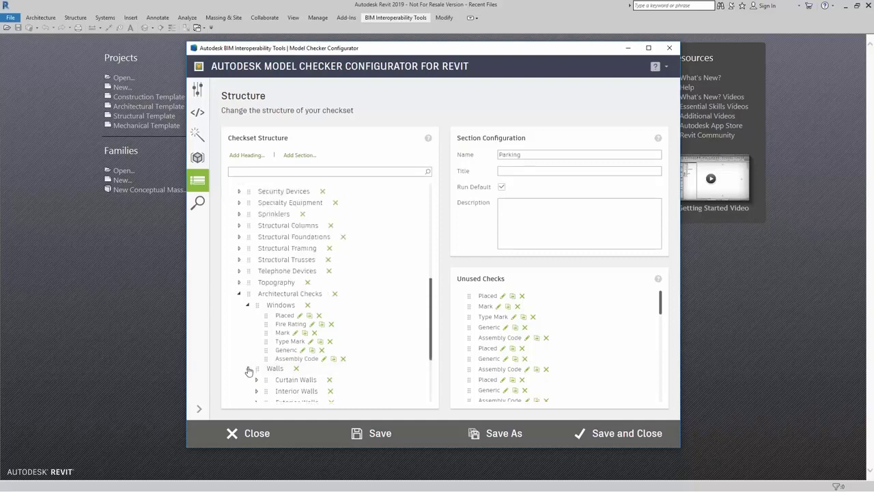
{"action": "left_click", "coordinate": [248, 368]}
{"action": "left_click", "coordinate": [248, 305]}
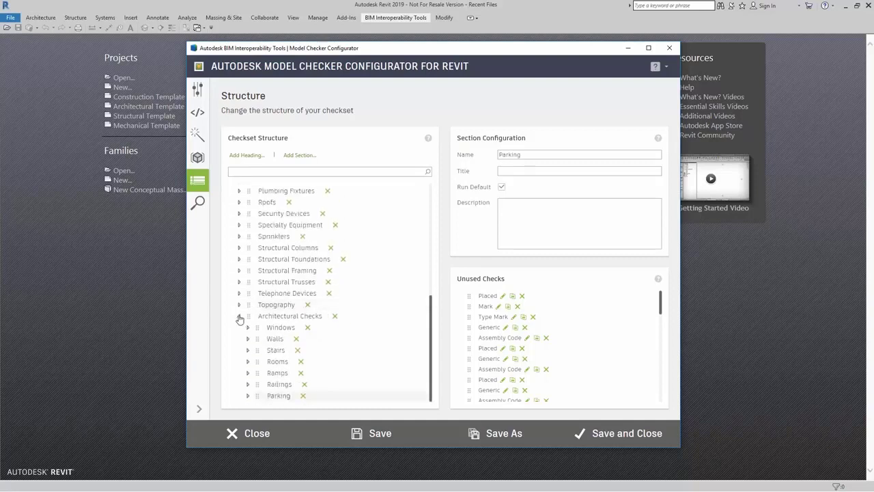
{"action": "left_click", "coordinate": [239, 308]}
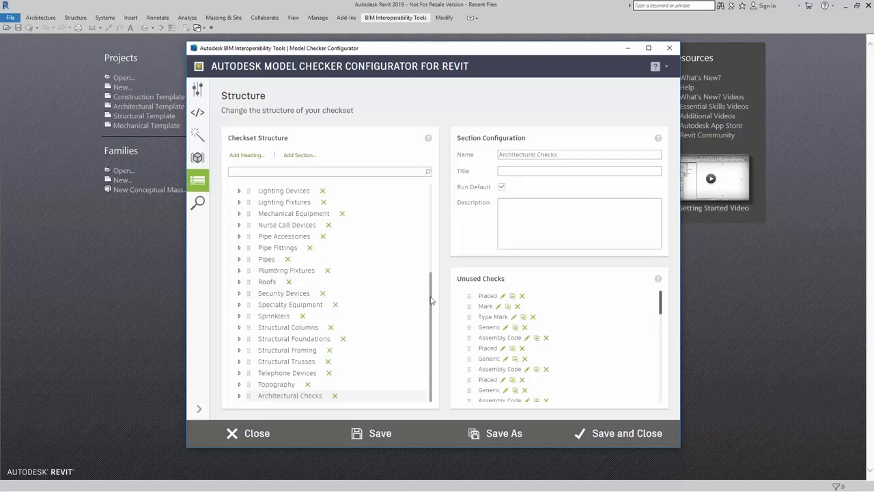
Step: Bring up the Delete Check prompt for the unused Placed check
{"action": "left_click_drag", "start_coordinate": [430, 298], "coordinate": [424, 206]}
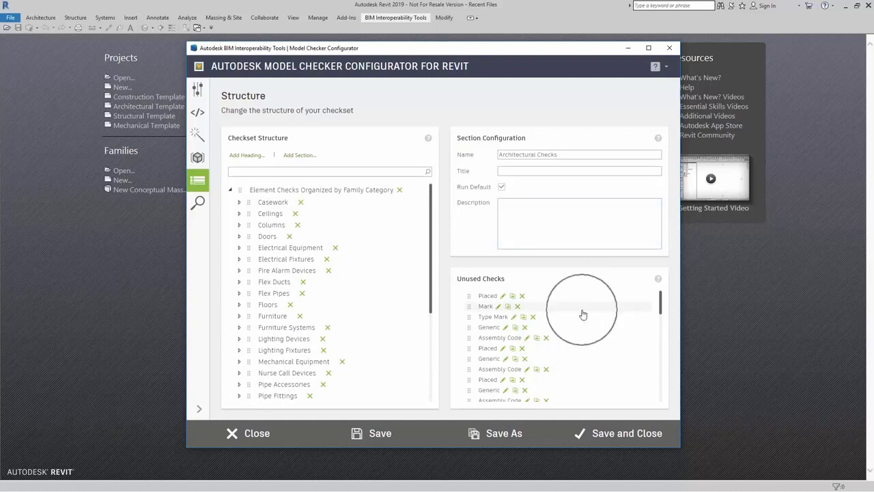
{"action": "left_click", "coordinate": [521, 297]}
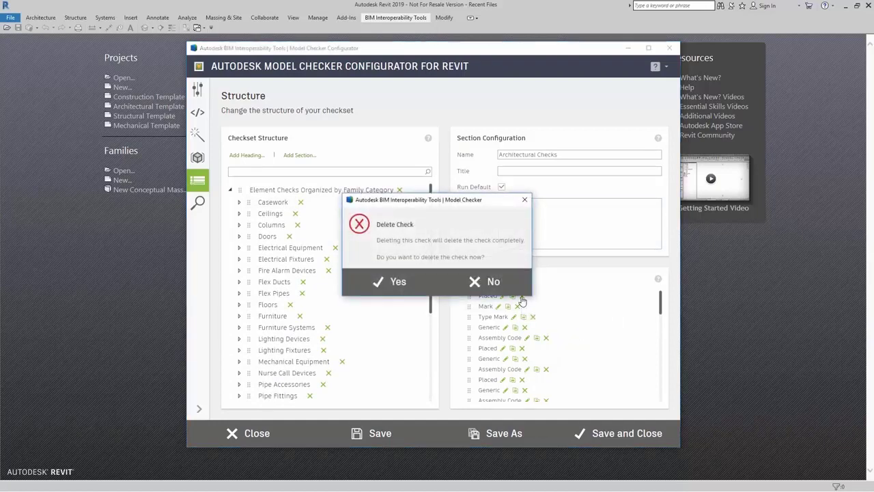